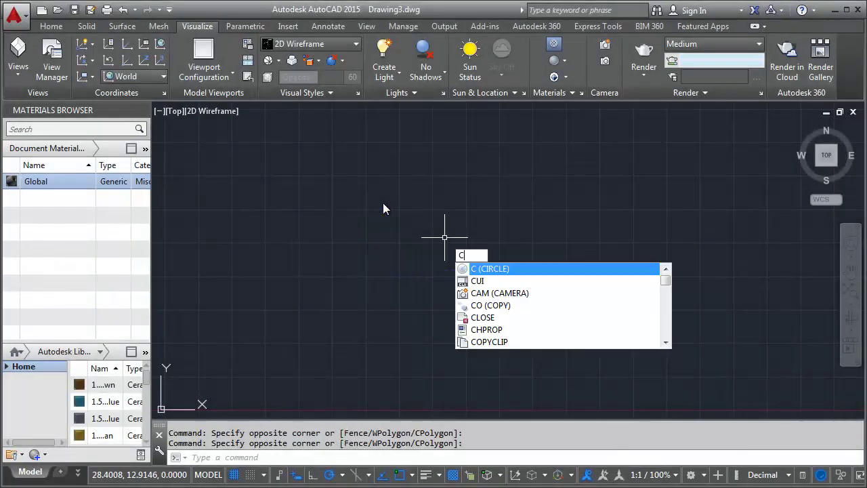
Draw a circle and a vertical line through its top and bottom quadrants.
key("Return")
left_click(444, 231)
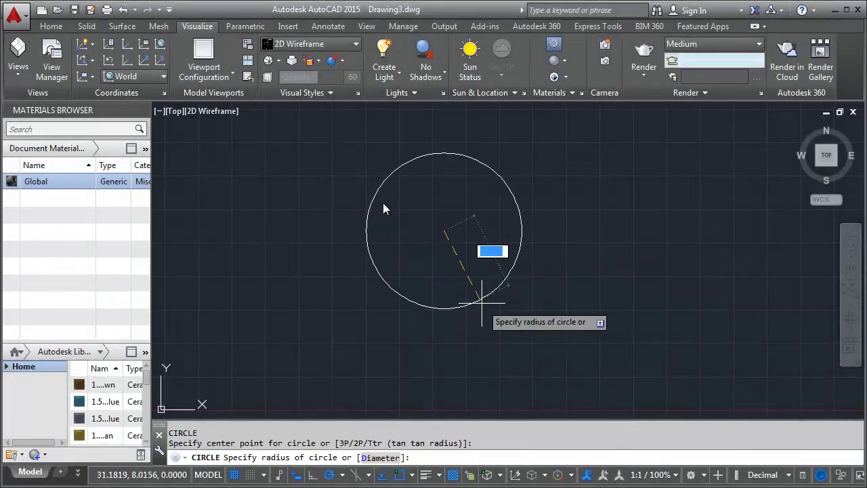
left_click(522, 230)
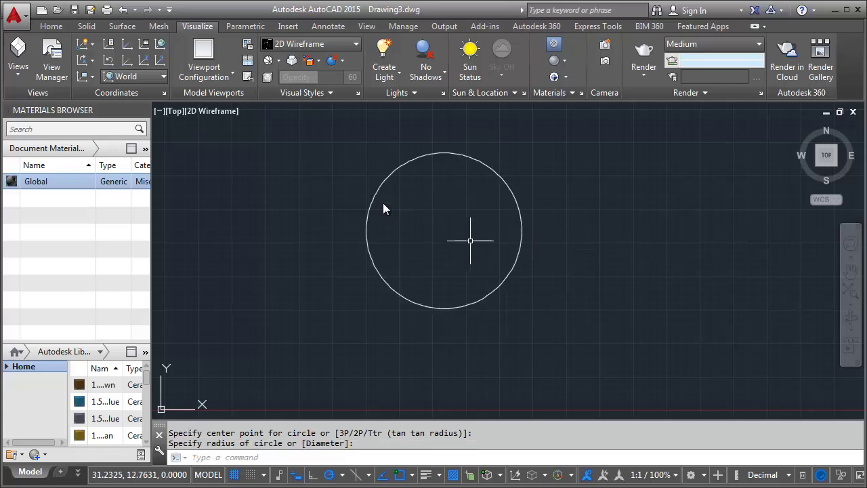
type("L")
key("Return")
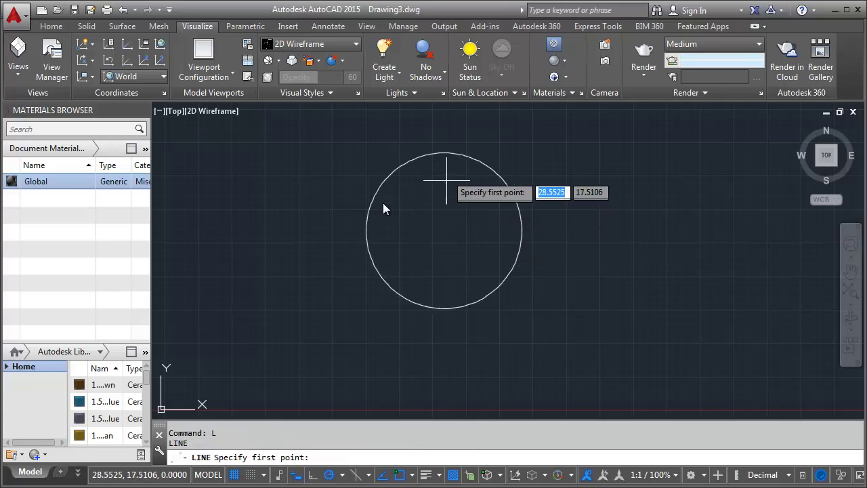
left_click(444, 152)
left_click(444, 325)
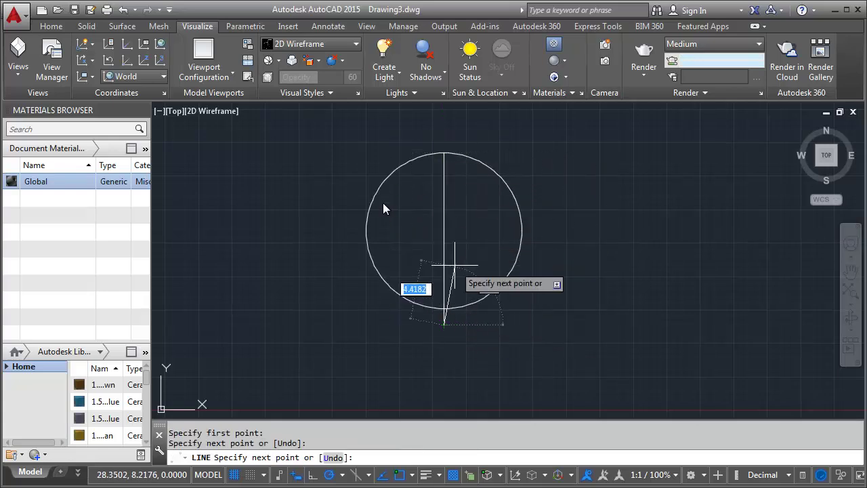
key("Return")
type("TR")
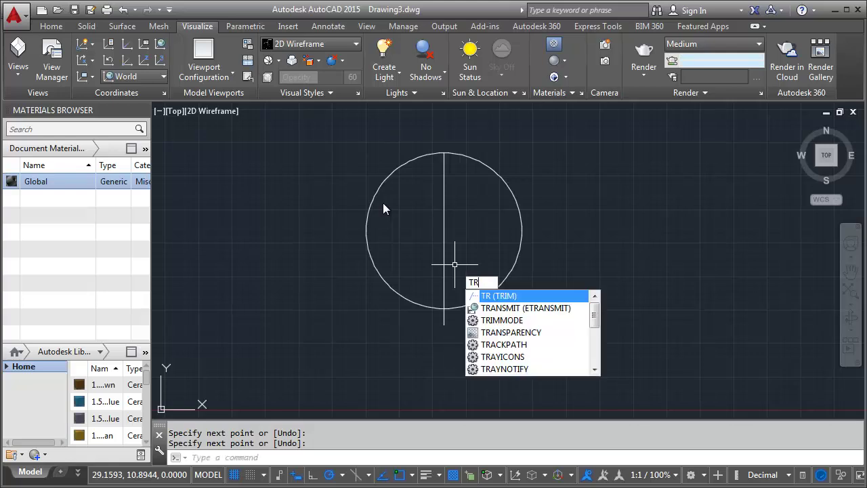
Trim away the circle's left half and erase the vertical line, leaving the right arc.
key("Return")
key("Return")
left_click(414, 266)
left_click(391, 298)
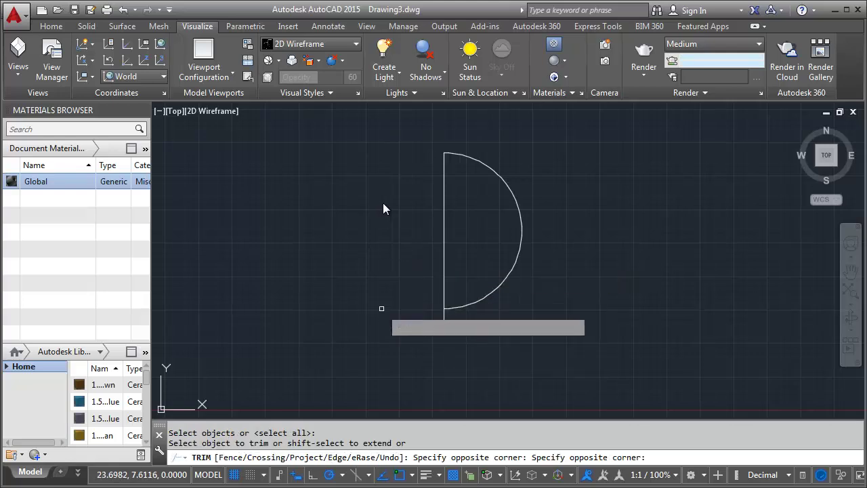
left_click(464, 234)
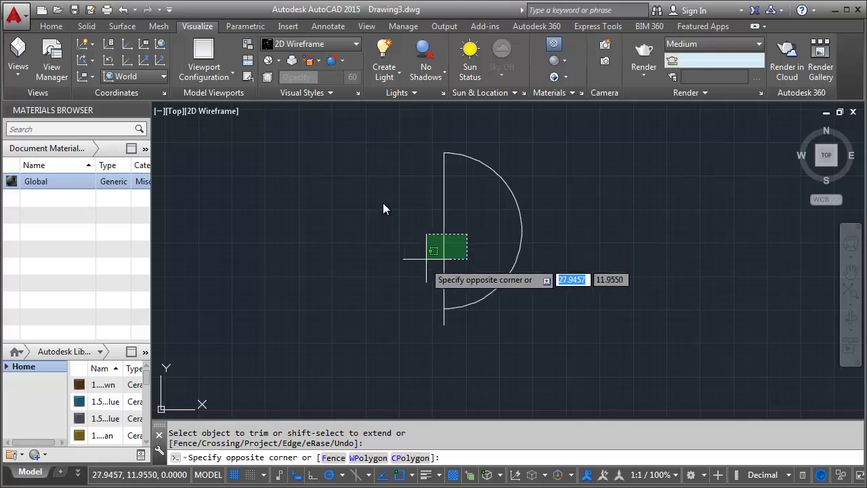
left_click(421, 266)
key("Delete")
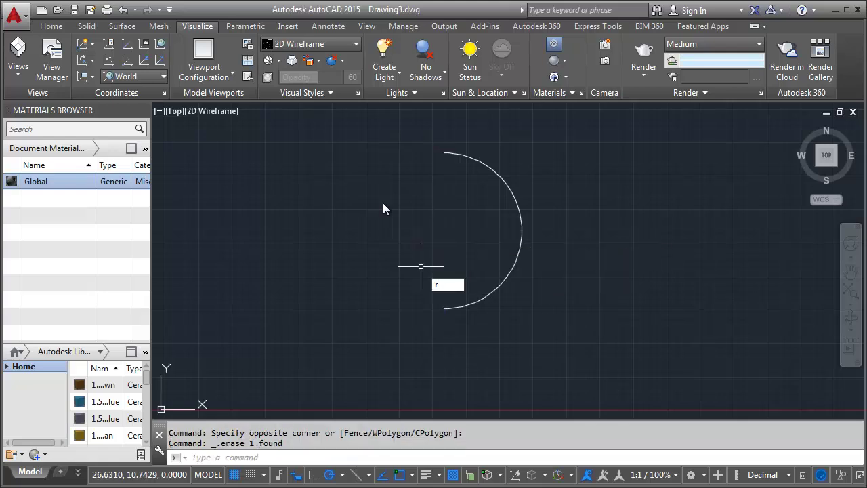
key("Return")
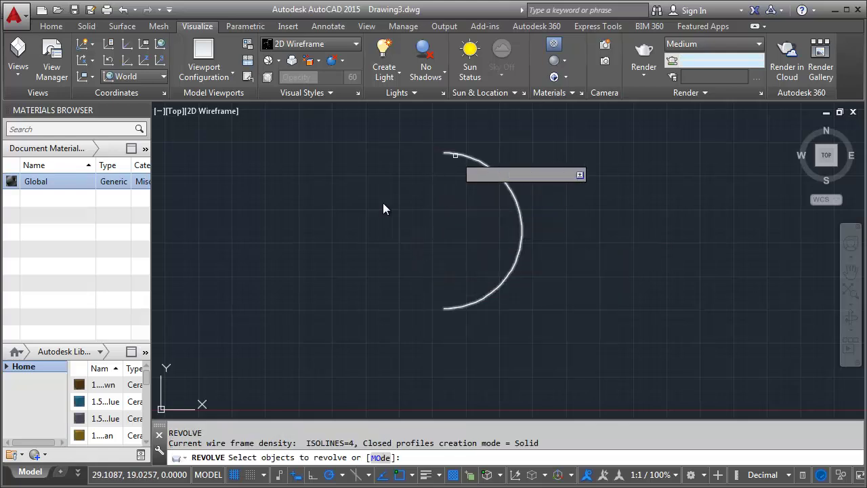
Revolve the half-circle arc 360° about its vertical chord into a solid sphere.
left_click(456, 155)
key("Return")
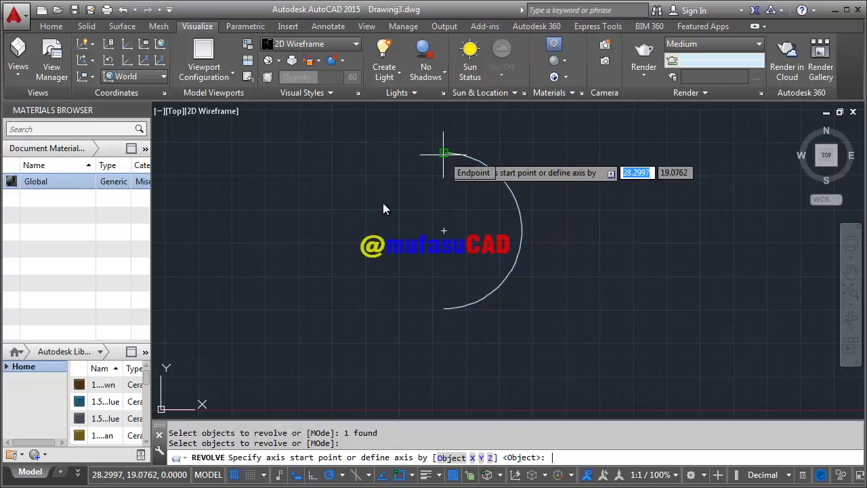
left_click(444, 153)
left_click(383, 209)
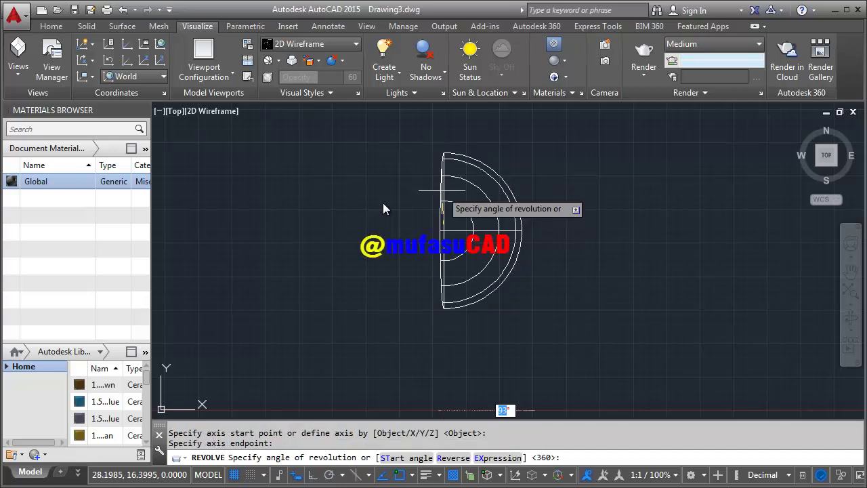
type("360")
key("Return")
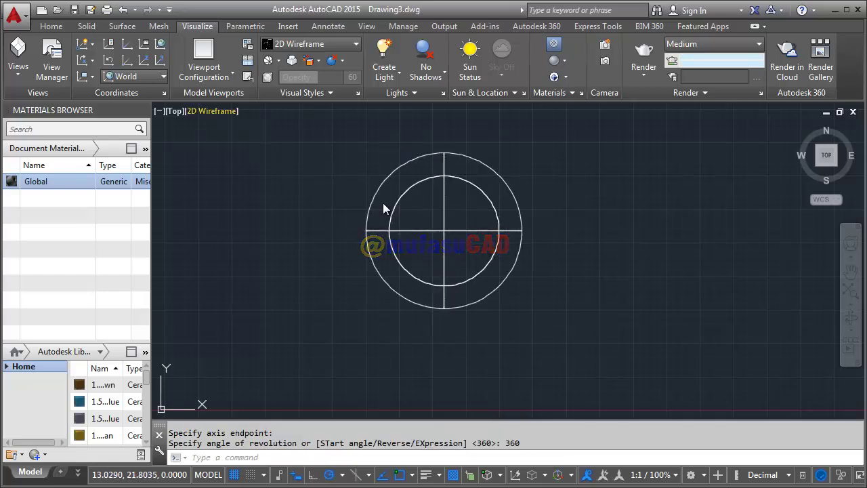
Switch to the Realistic visual style and set FACETRES to 10.
left_click(212, 111)
left_click(258, 191)
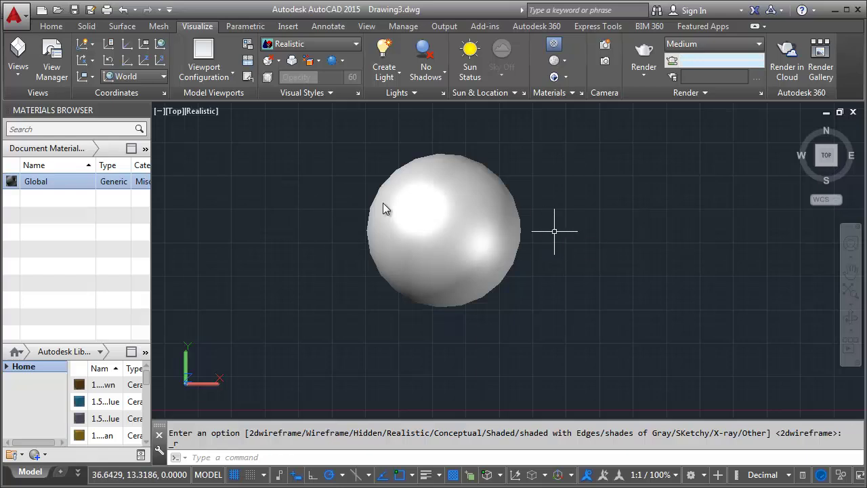
type("fac")
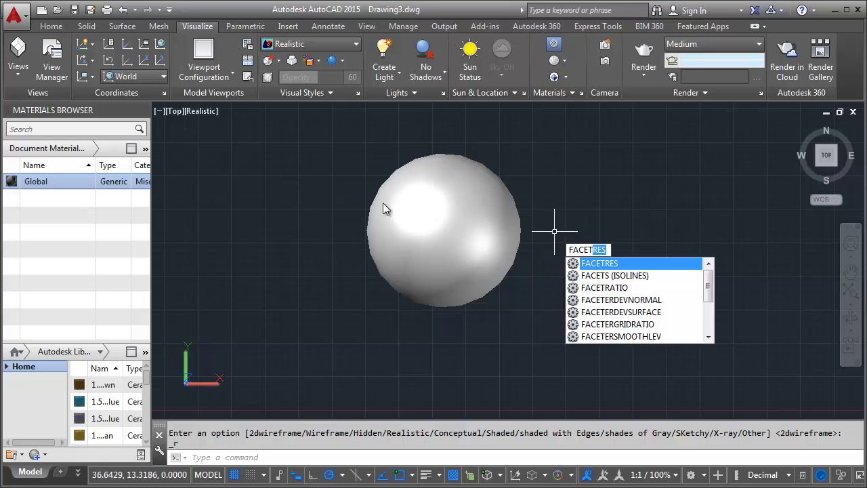
key("Return")
type("10")
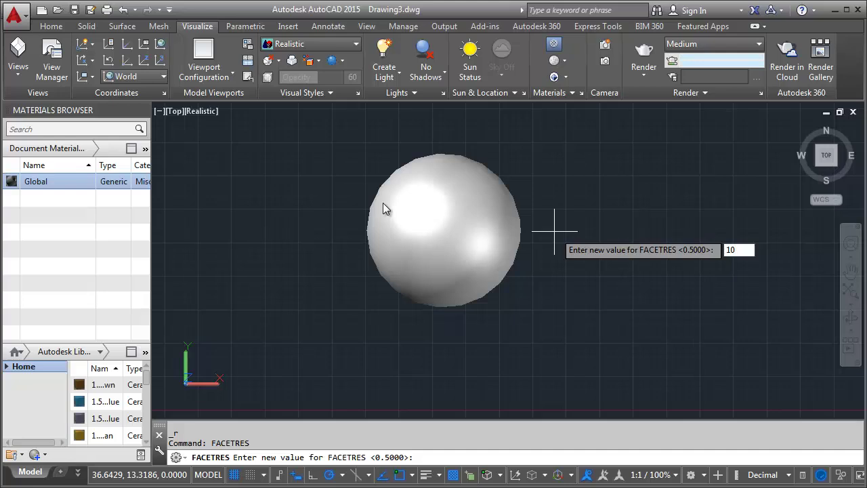
key("Return")
left_click(851, 271)
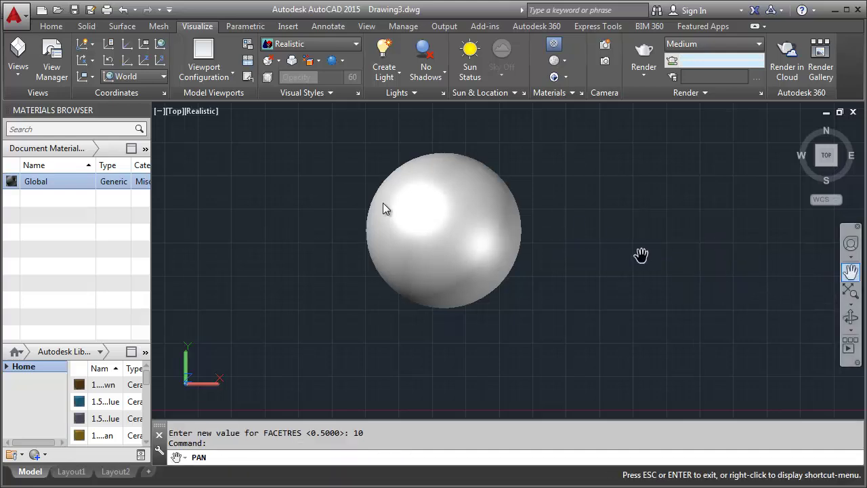
left_click_drag(586, 237, 453, 236)
Copy the sphere twice to the right, forming a row of three spheres.
key("Escape")
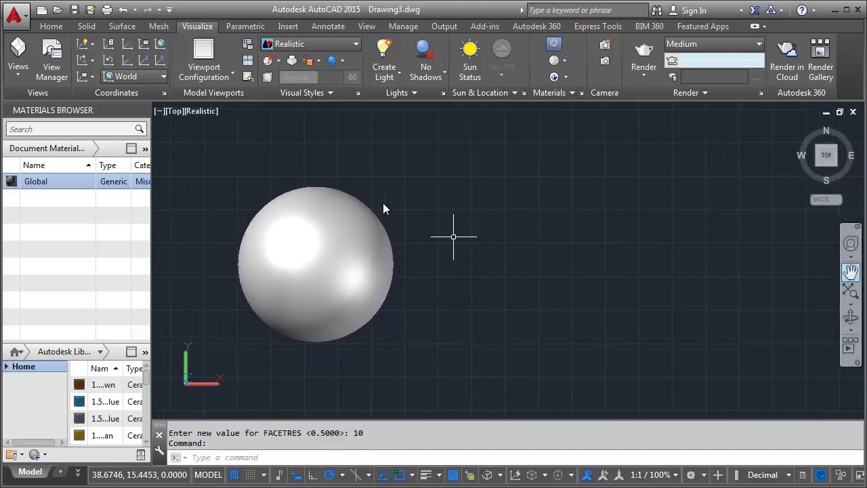
type("c")
key("Return")
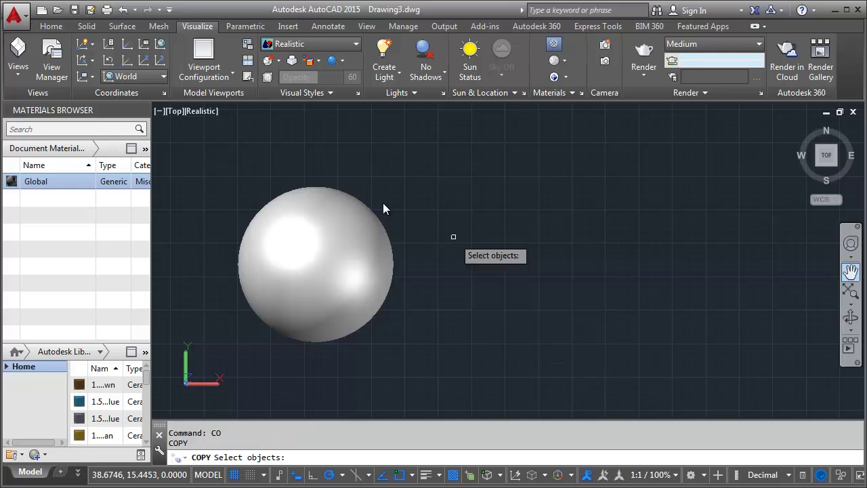
left_click(397, 184)
left_click(334, 266)
key("Return")
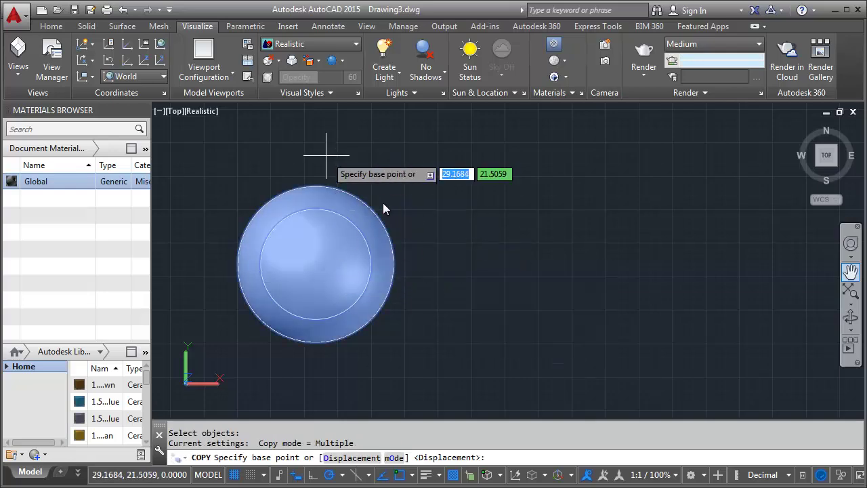
left_click(327, 155)
left_click(505, 155)
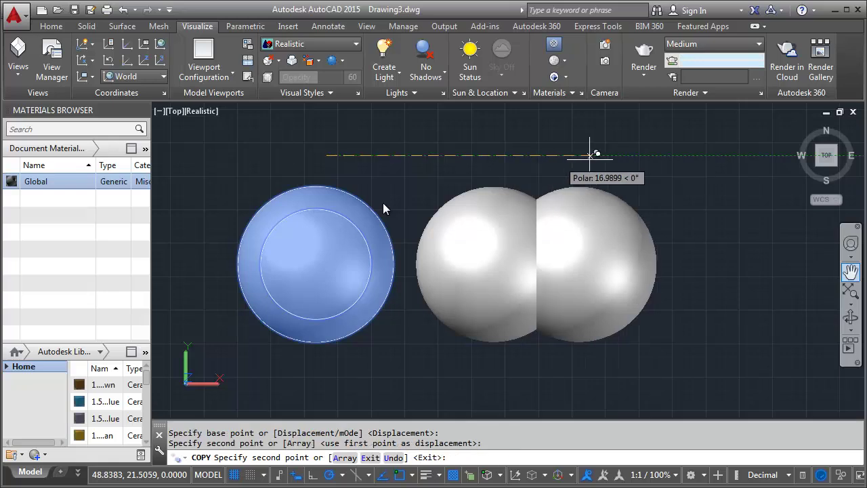
left_click(686, 155)
key("Return")
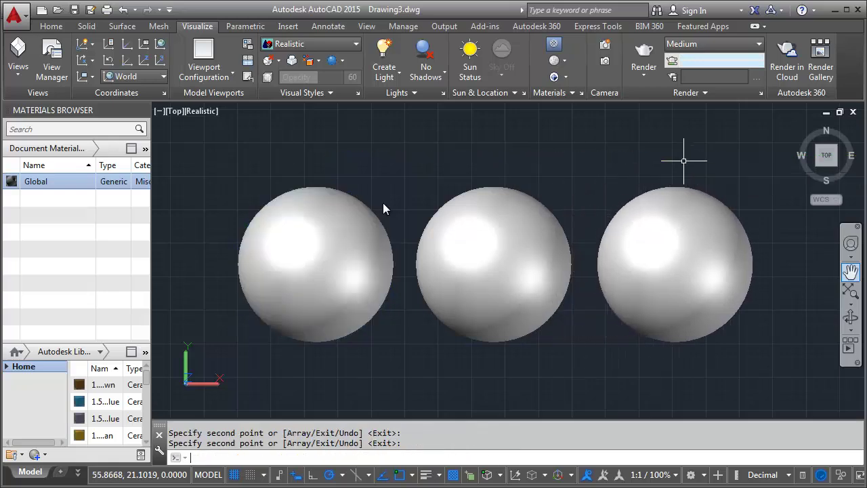
Duplicate the Global material three times.
right_click(65, 181)
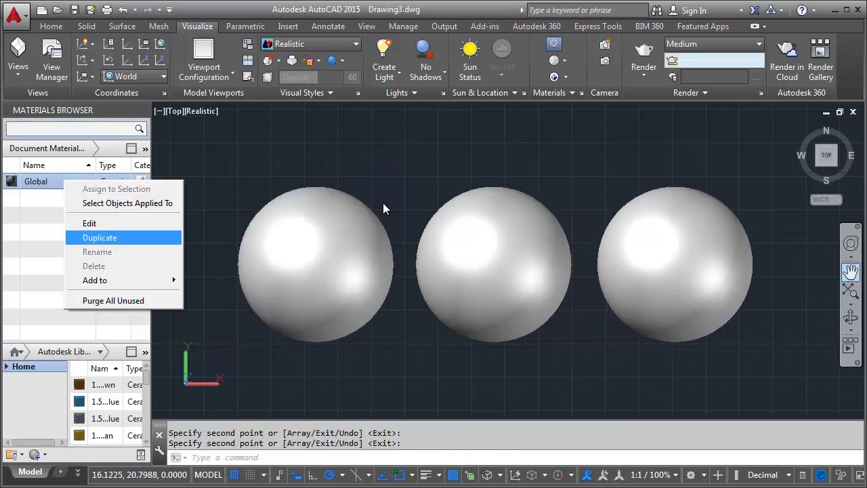
left_click(100, 237)
right_click(52, 188)
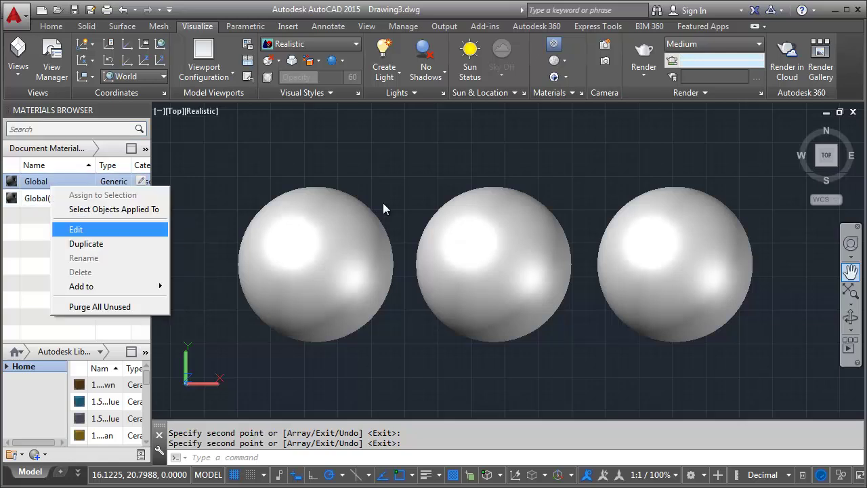
left_click(86, 243)
right_click(54, 184)
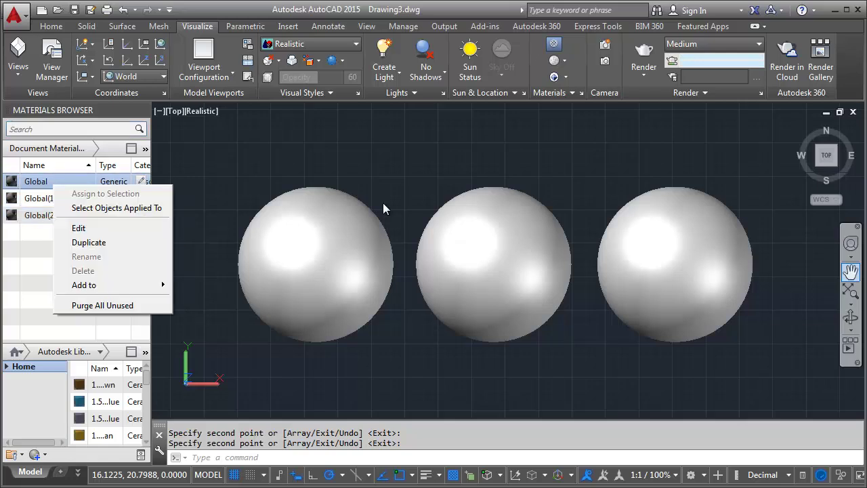
key("Return")
type("bola 1")
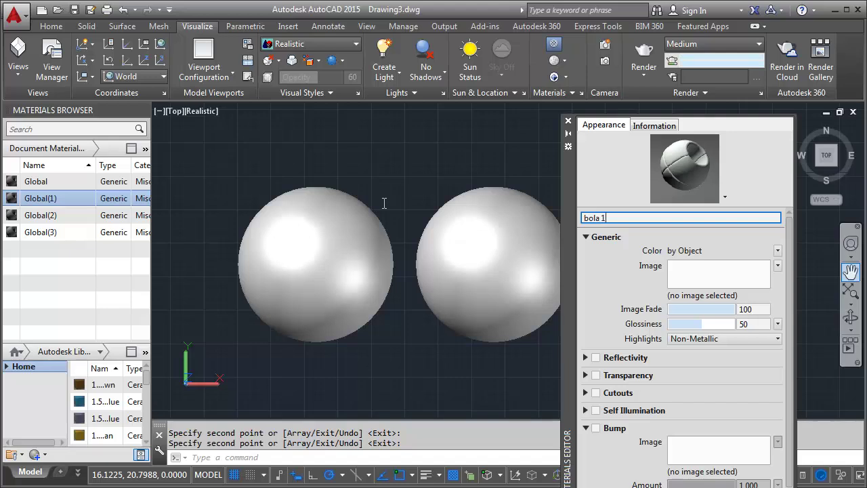
Rename Global(1) to bola 1 and give it the ball texture map.jpg image.
key("Tab")
key("Return")
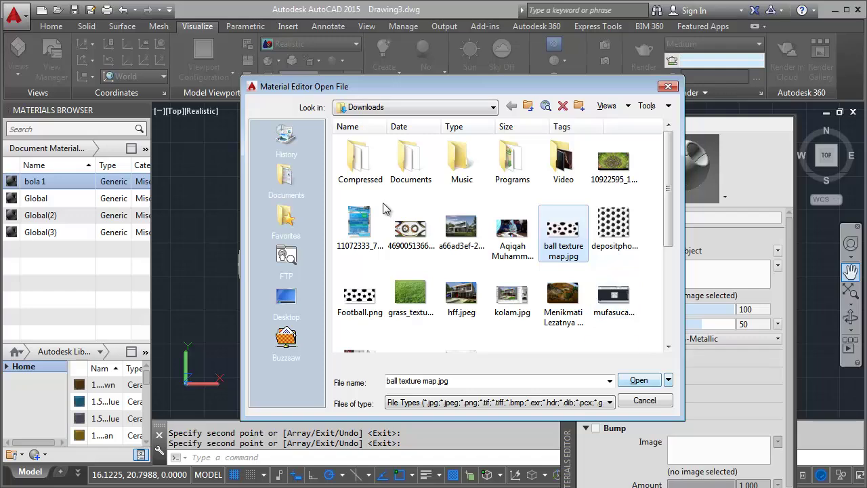
key("Return")
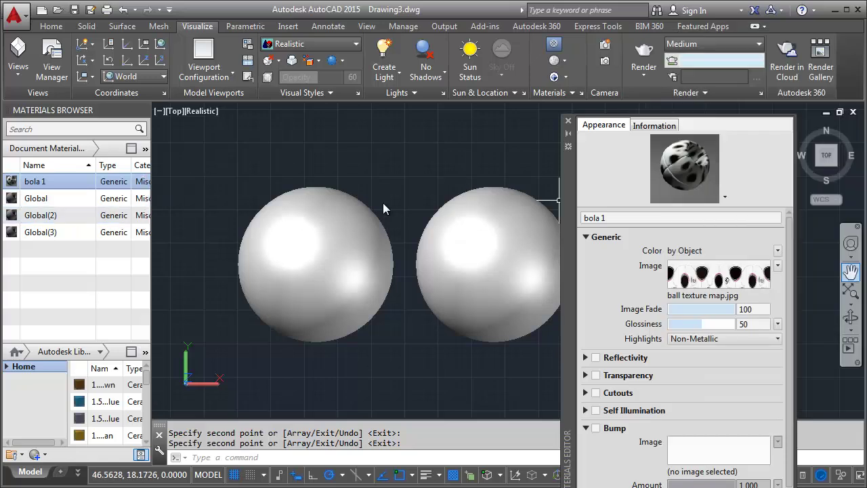
left_click_drag(568, 200, 488, 172)
left_click(40, 214)
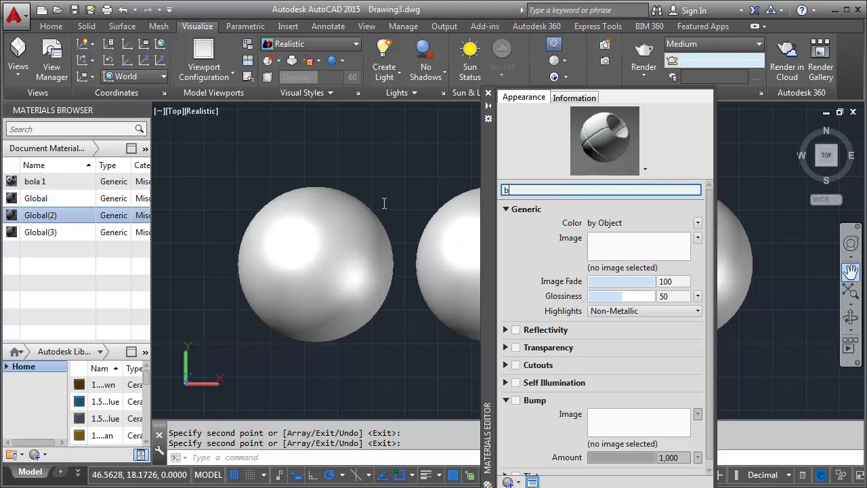
type("ola 2")
key("Return")
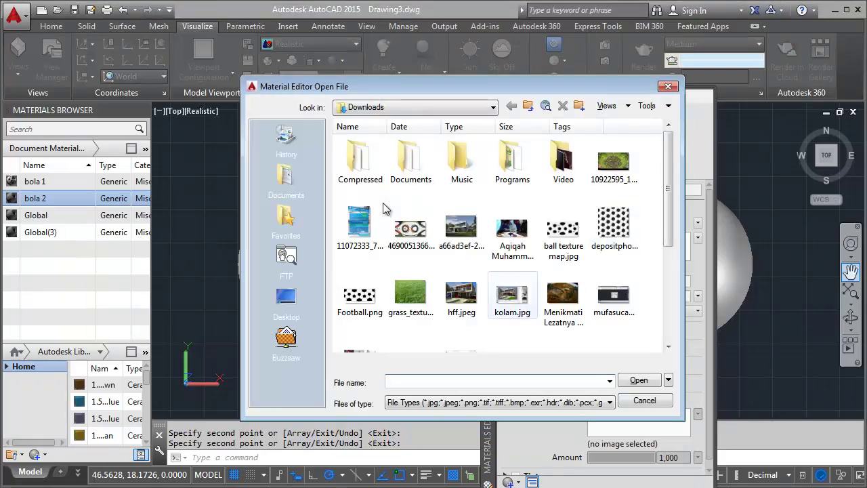
left_click(384, 210)
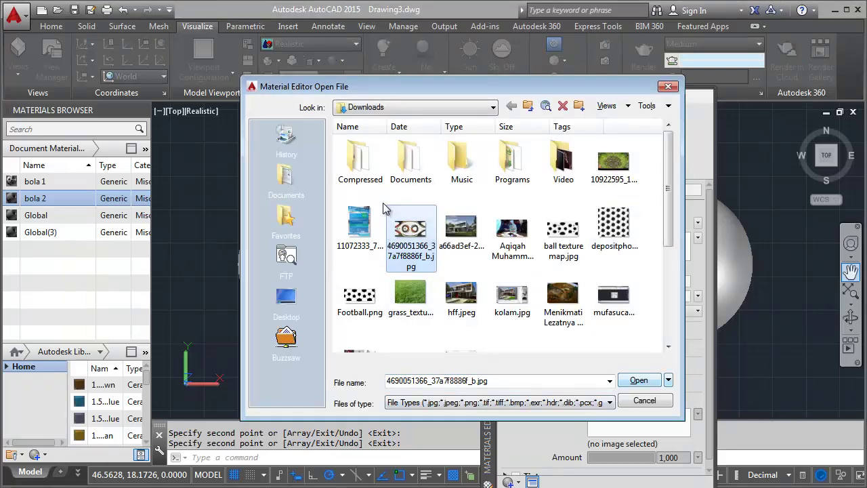
key("Return")
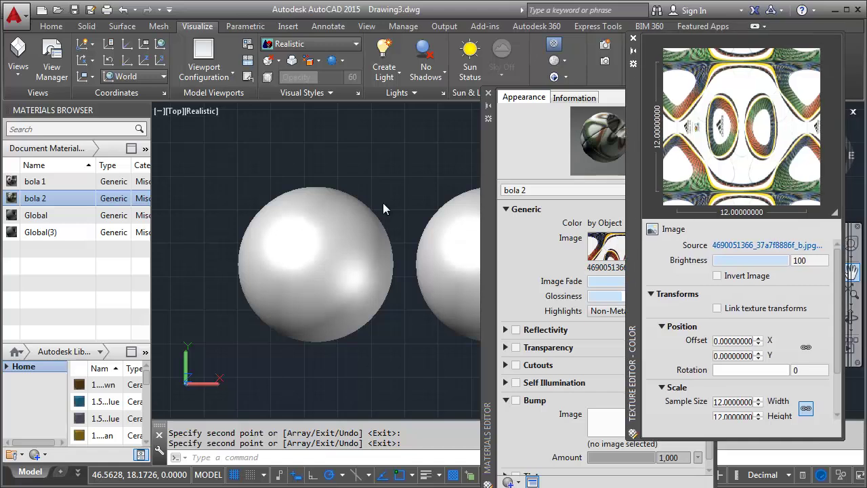
Rename Global(3) to bola 3 with the Football.png image.
left_click(146, 234)
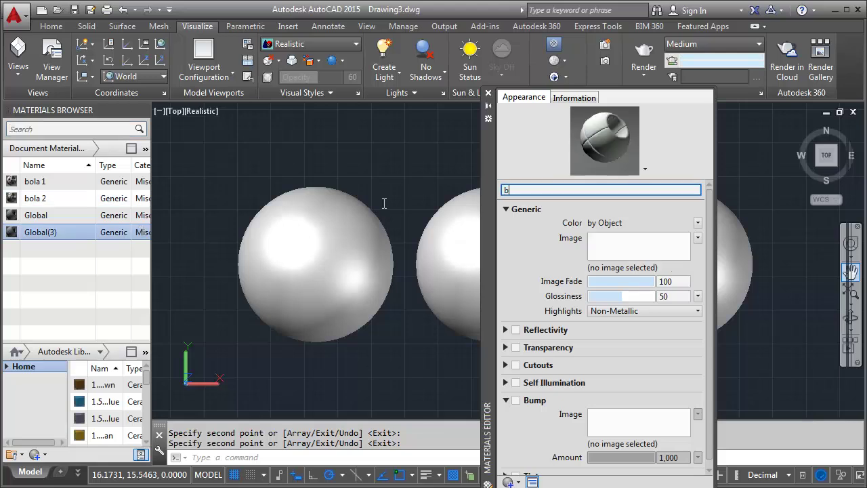
type("ola 3")
key("Tab")
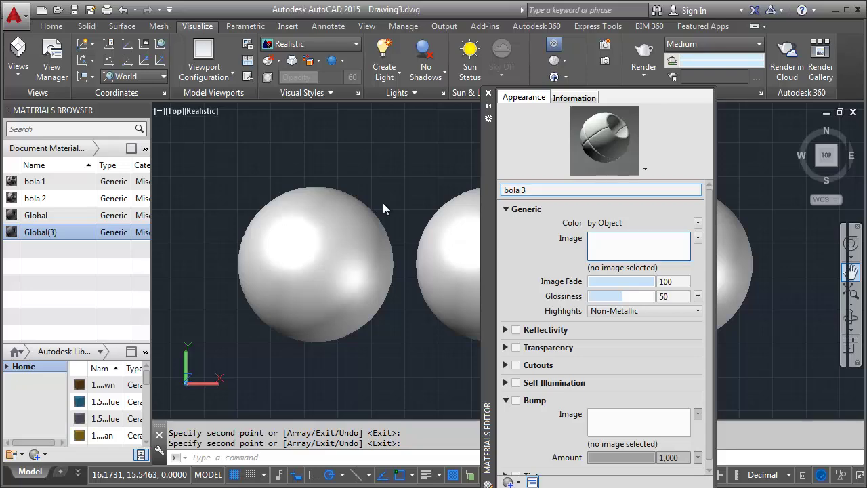
key("Return")
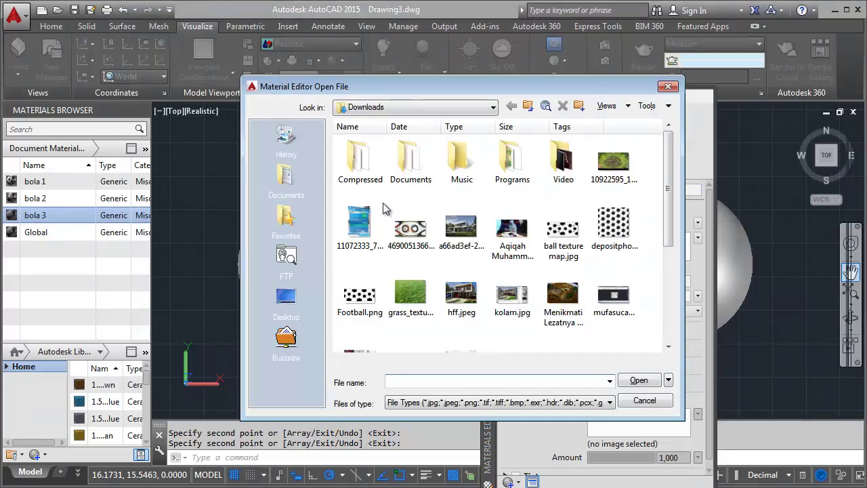
key("f")
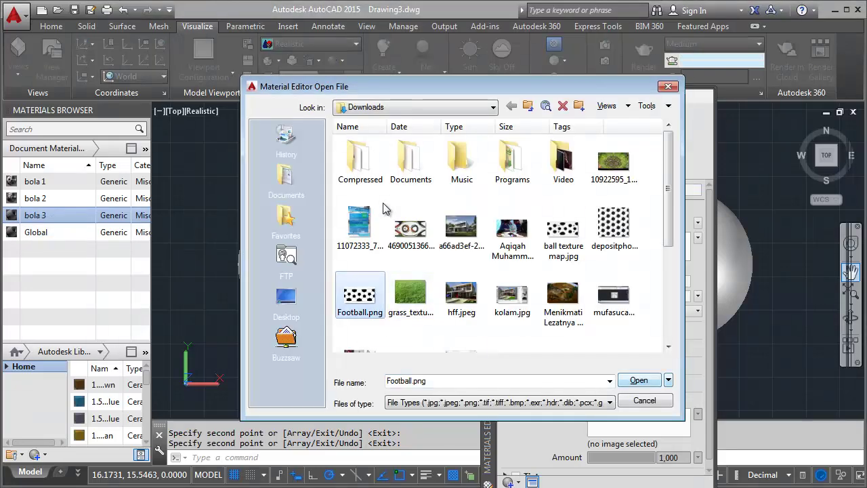
key("Return")
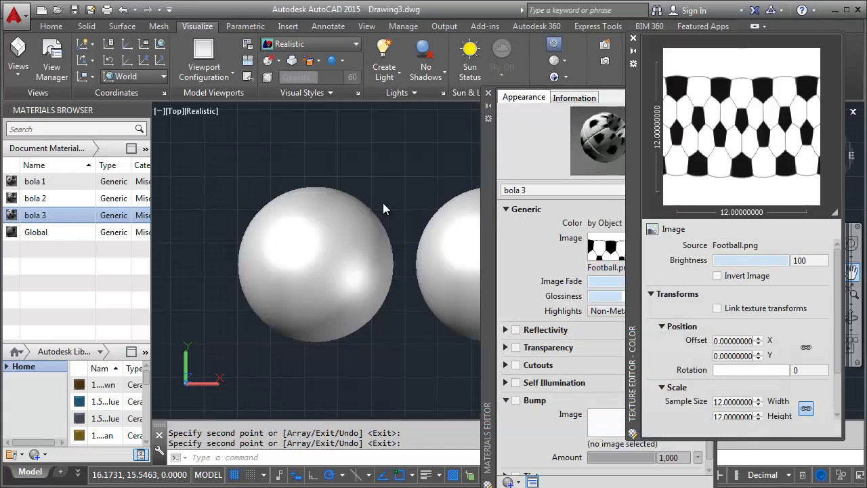
key("Escape")
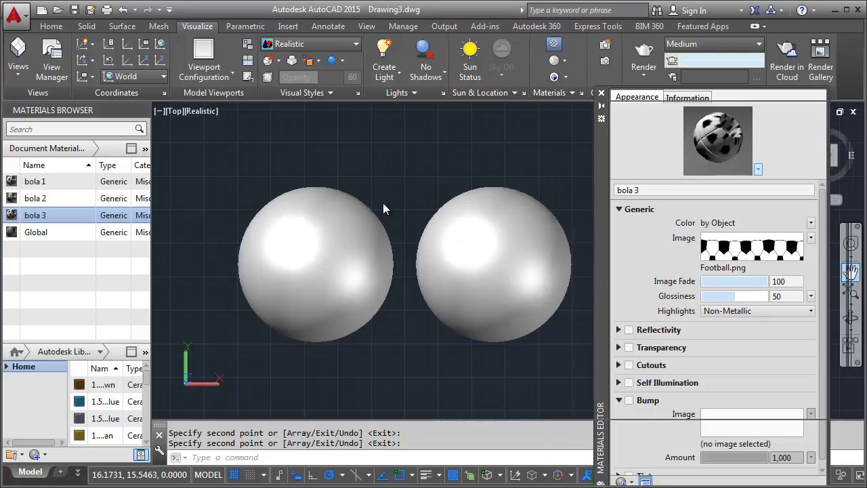
Assign the bola 1 material to the left sphere.
left_click(335, 241)
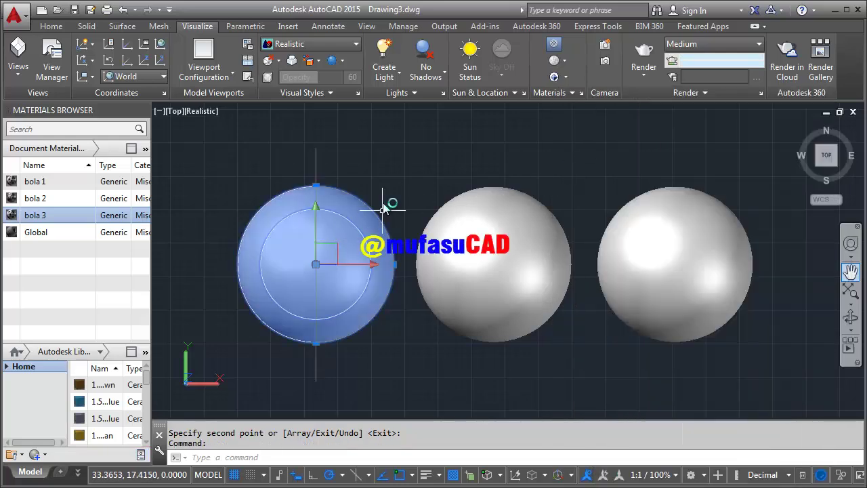
left_click(139, 182)
right_click(47, 182)
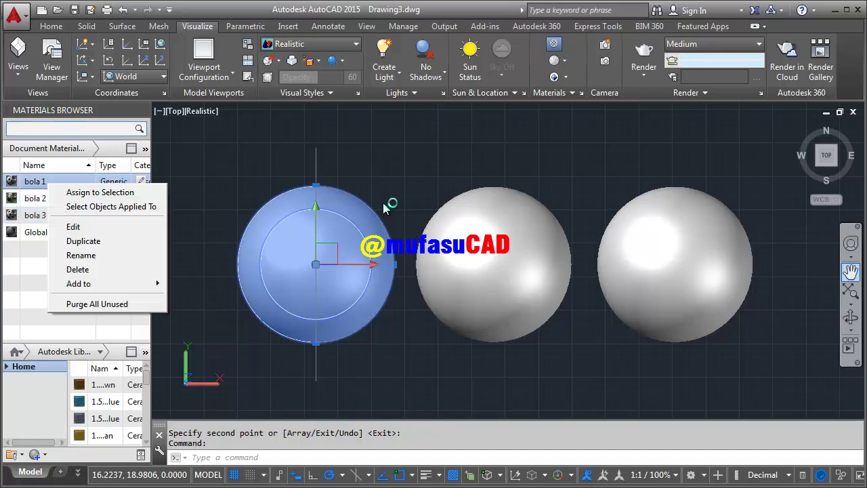
left_click(85, 192)
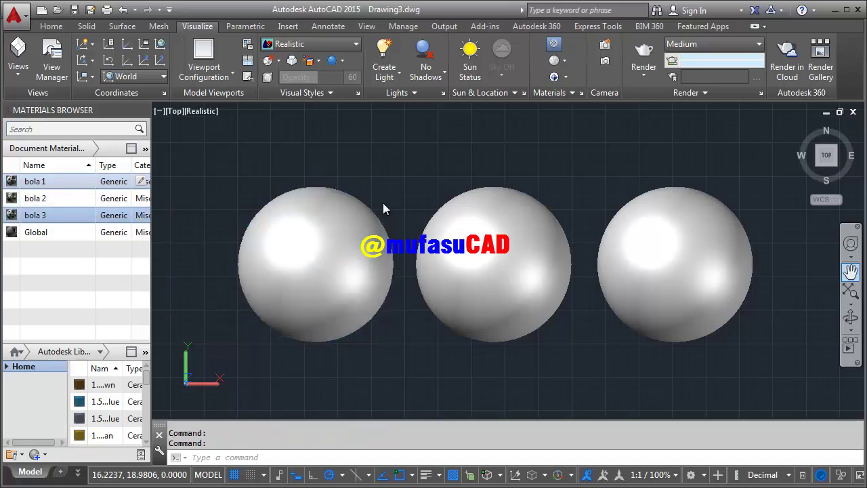
left_click(316, 240)
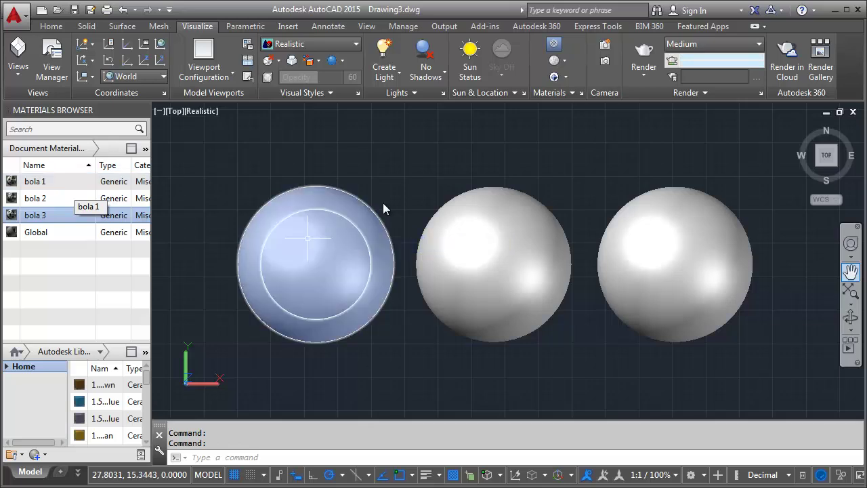
left_click(315, 240)
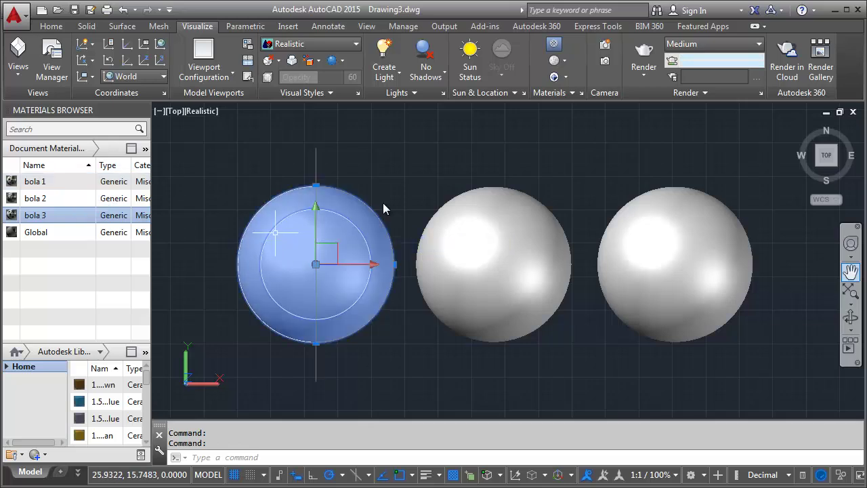
right_click(42, 181)
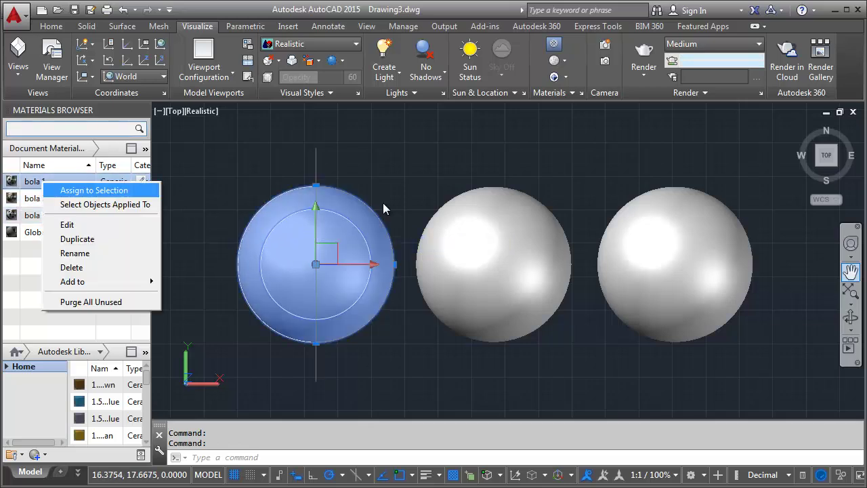
left_click(78, 188)
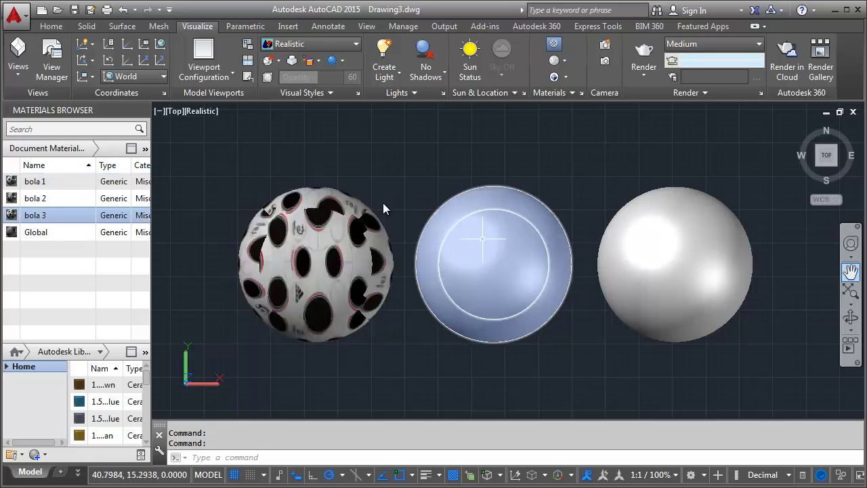
Assign bola 2 to the middle sphere and bola 3 to the right sphere.
left_click(41, 198)
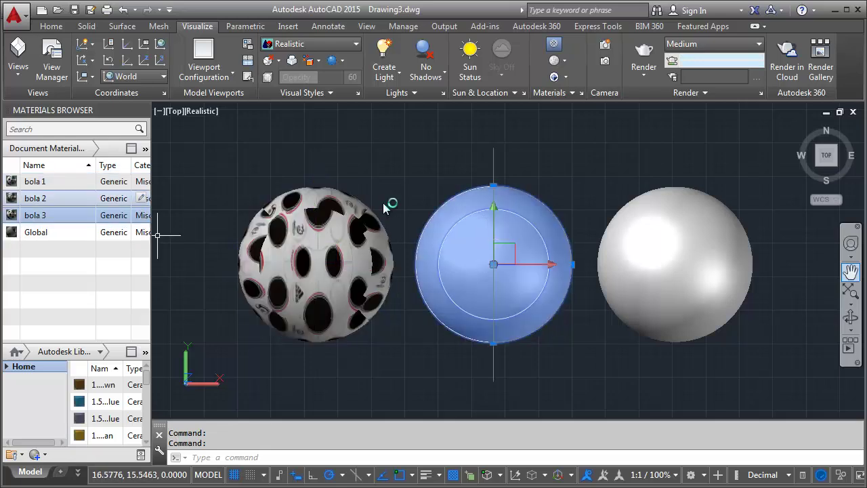
right_click(51, 198)
left_click(95, 205)
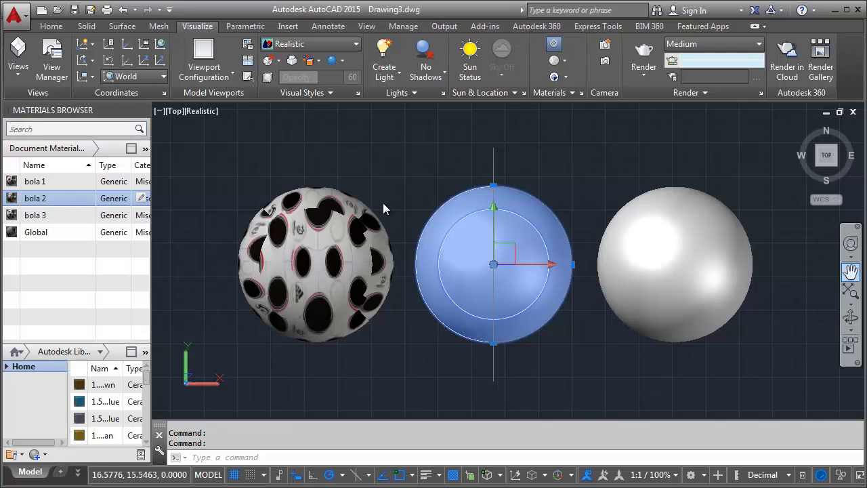
left_click(657, 250)
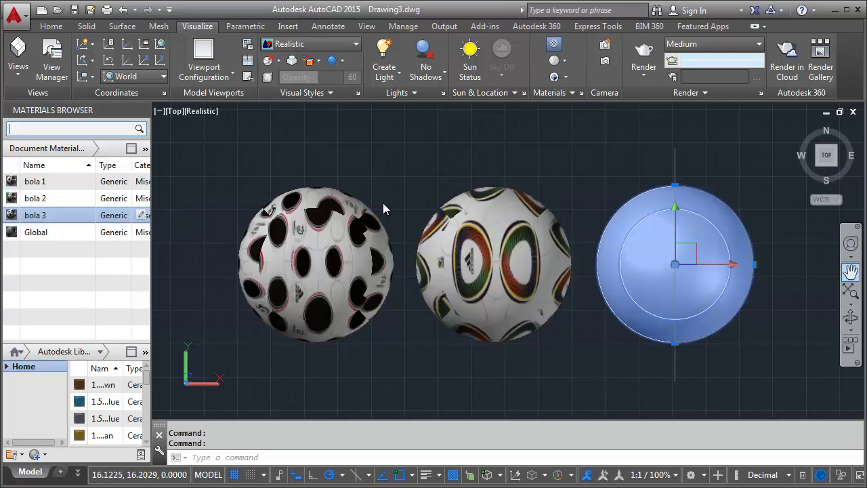
right_click(61, 214)
left_click(101, 223)
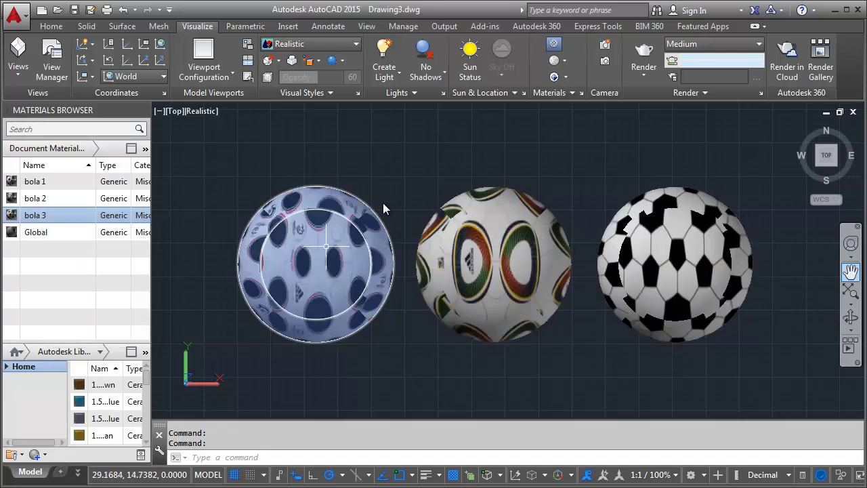
Set the image texture sample size to 1 for bola 1, bola 2 and bola 3.
double_click(34, 181)
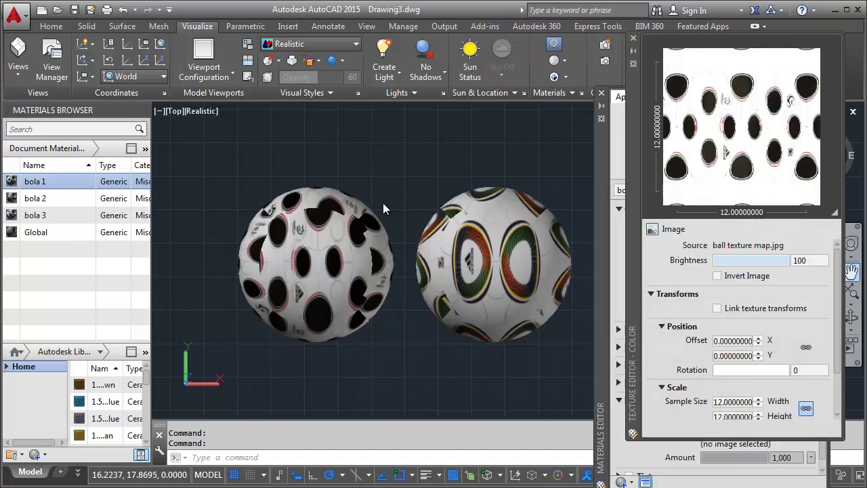
key("ctrl+a")
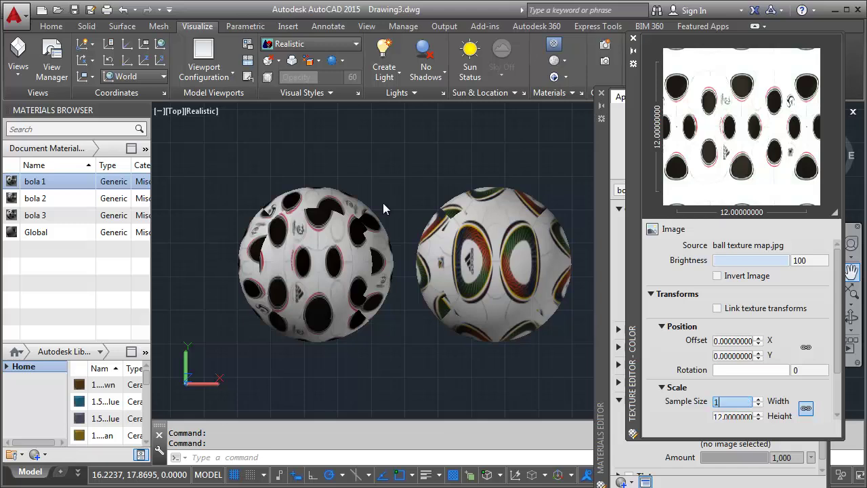
key("Return")
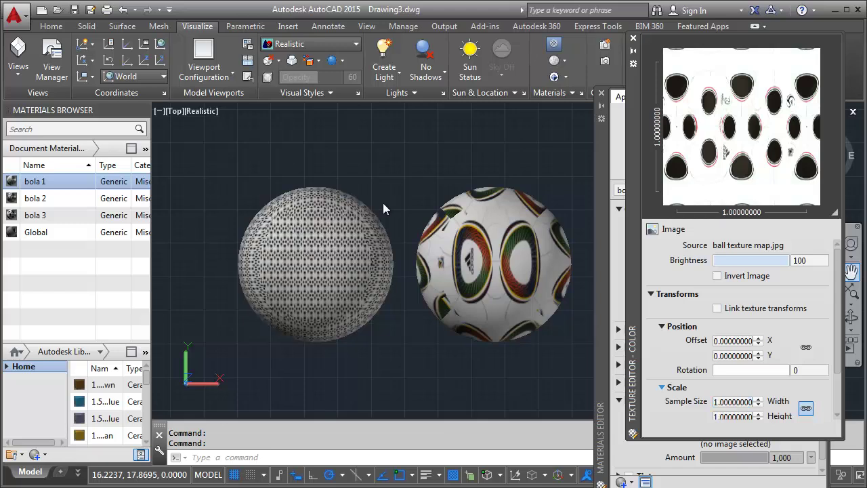
key("Down")
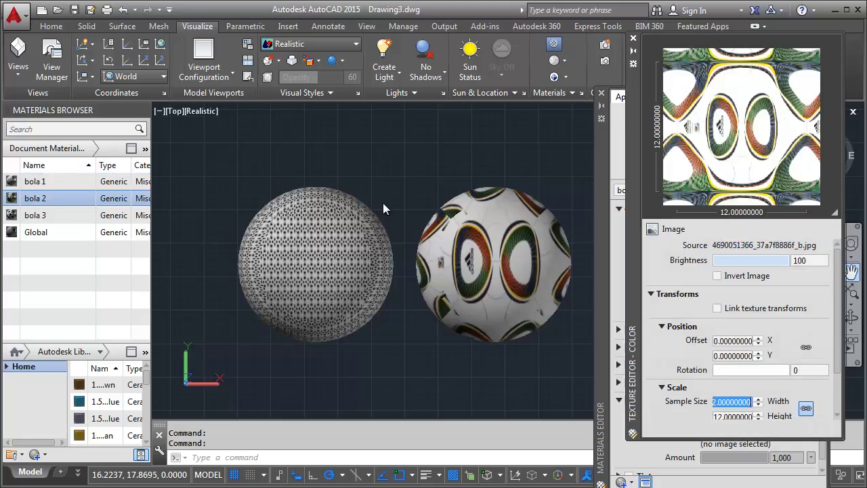
type("1")
key("Return")
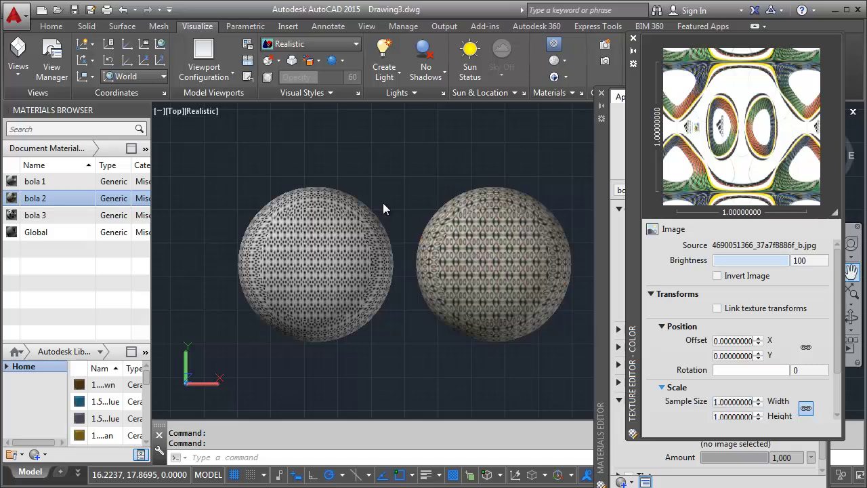
left_click(102, 215)
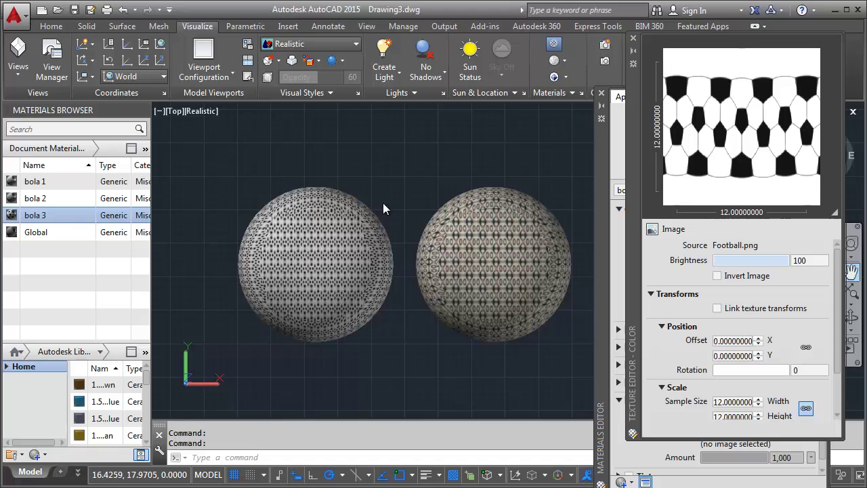
key("Return")
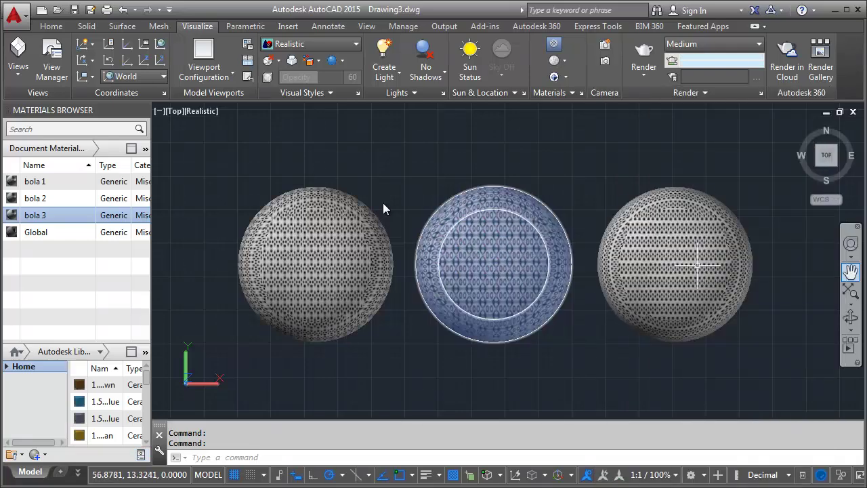
Apply Spherical material mapping to the left, middle and right spheres.
left_click(319, 237)
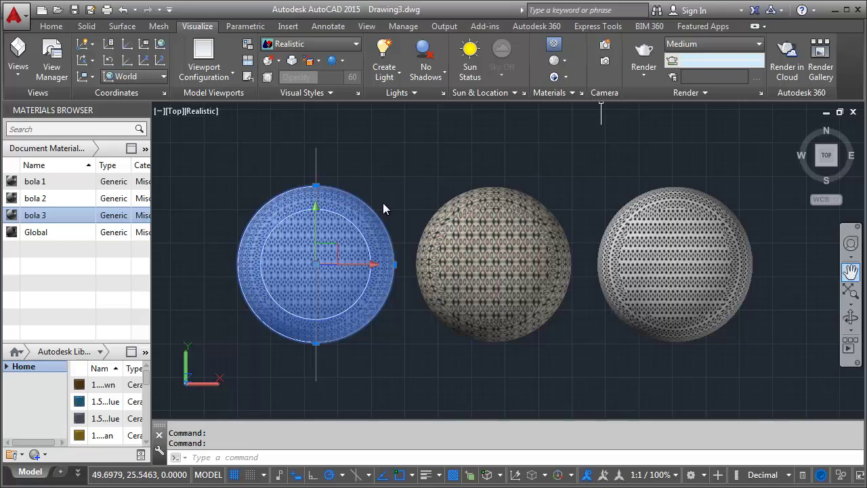
left_click(566, 77)
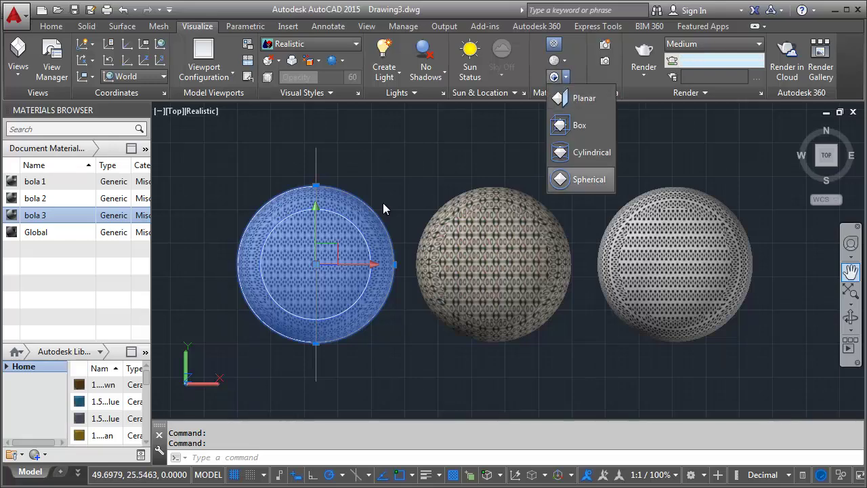
left_click(586, 178)
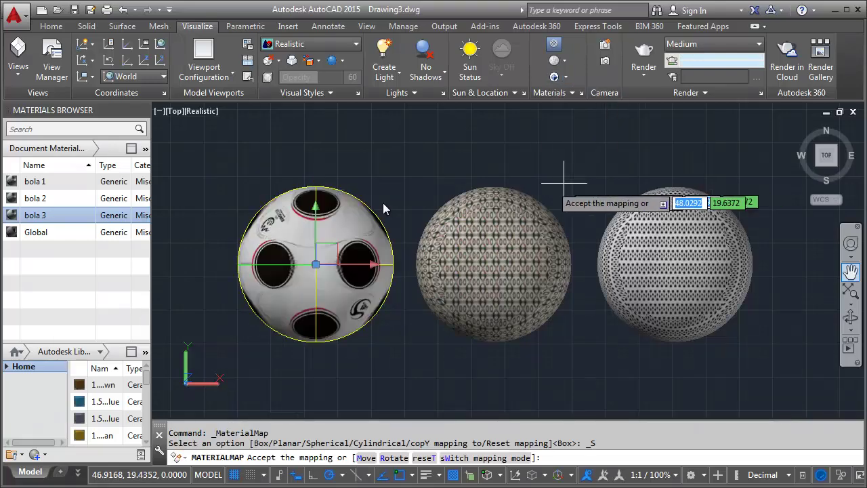
key("Return")
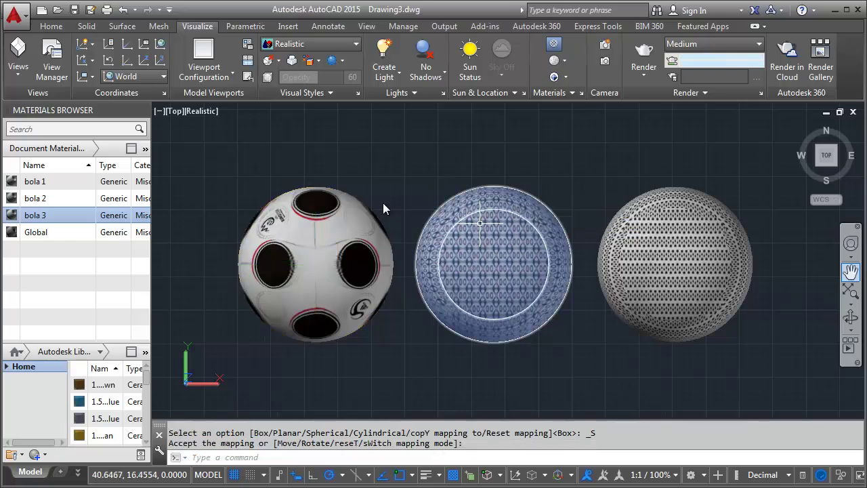
left_click(480, 222)
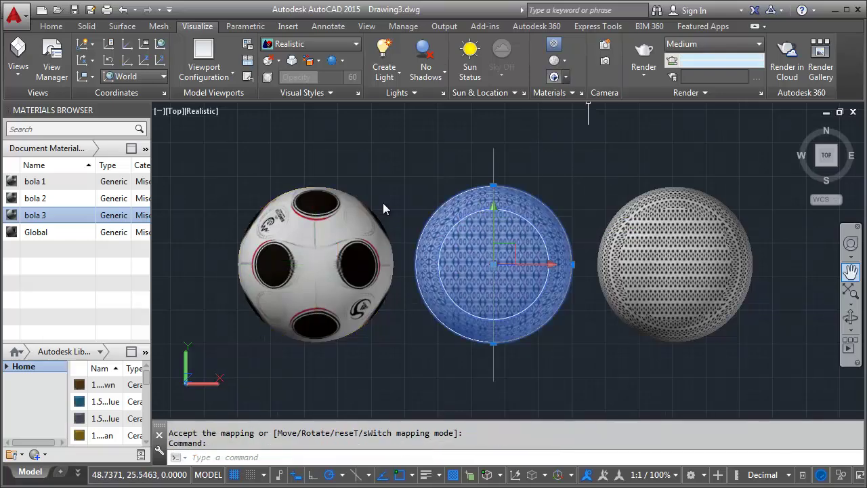
left_click(566, 76)
left_click(585, 179)
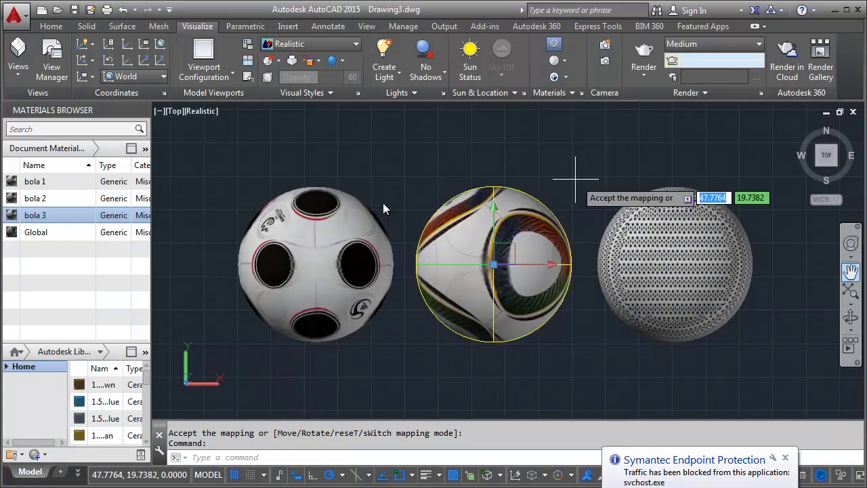
key("Return")
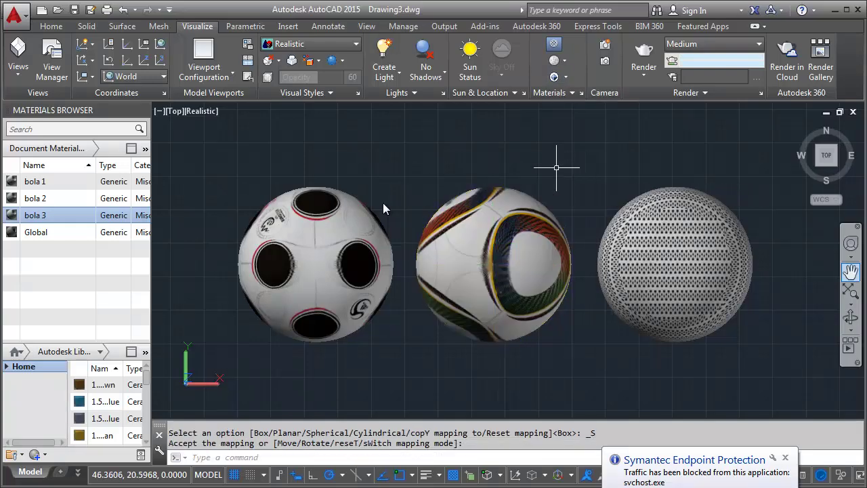
left_click(665, 211)
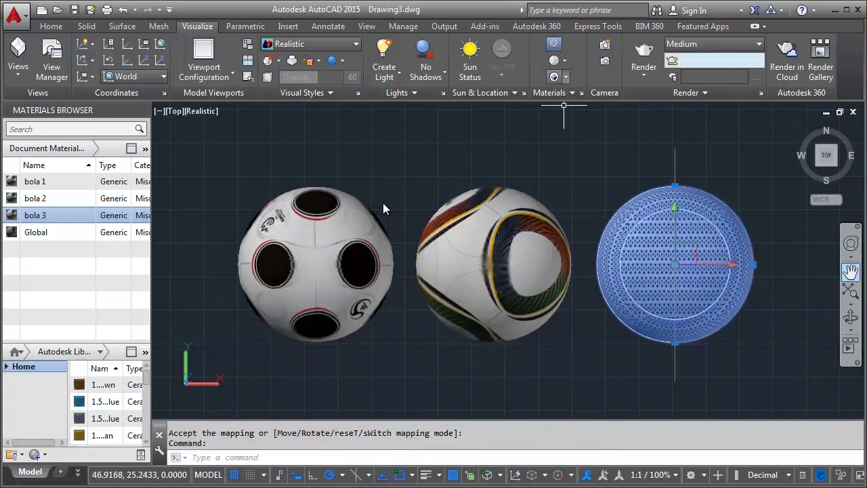
left_click(554, 76)
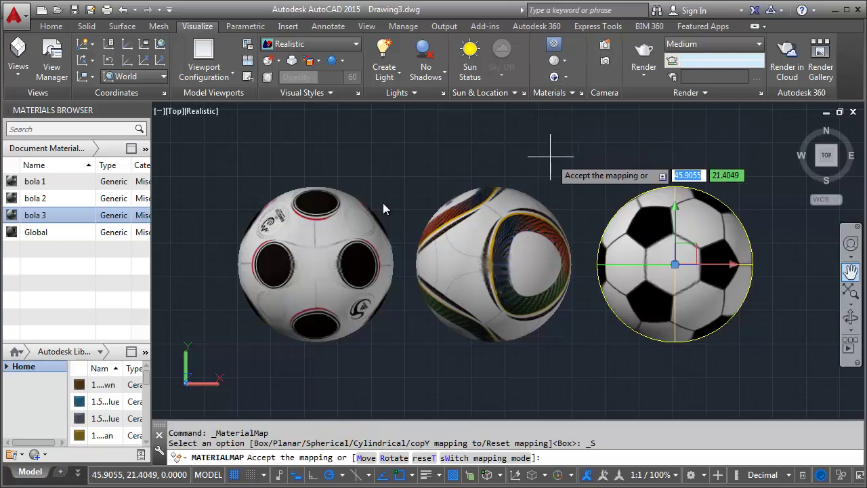
Orbit the view to see the three textured soccer balls at a 3D angle.
scroll(551, 182, "down", 2)
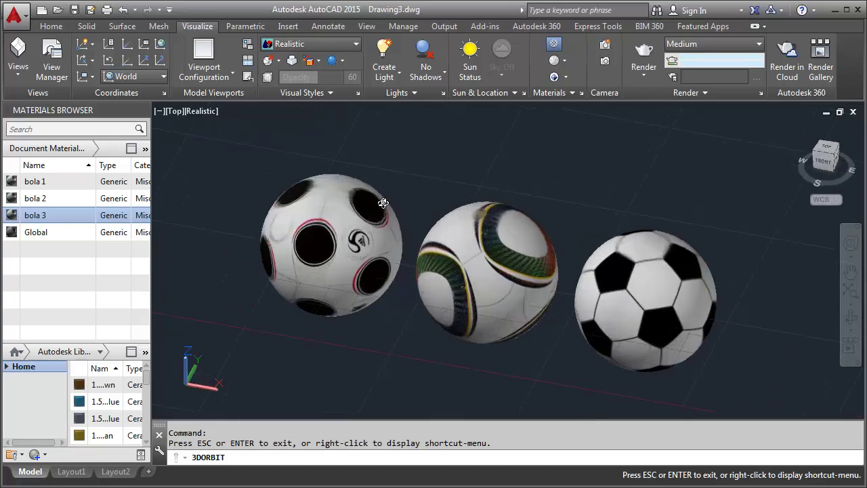
key("Escape")
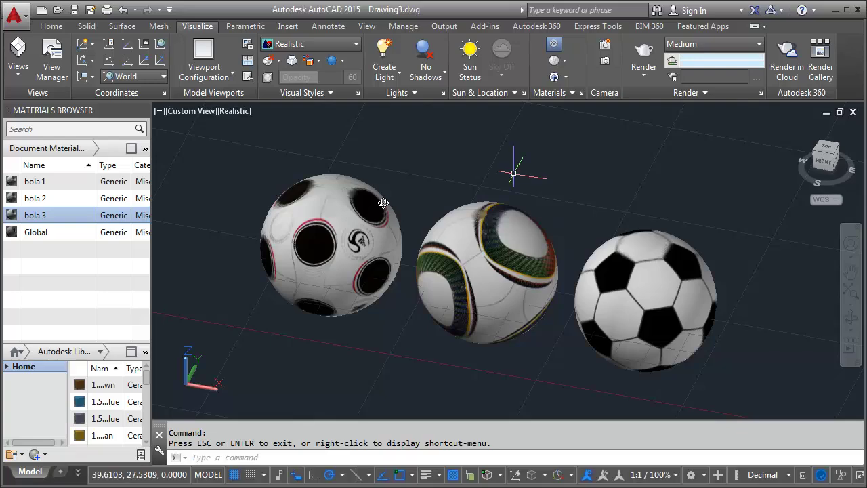